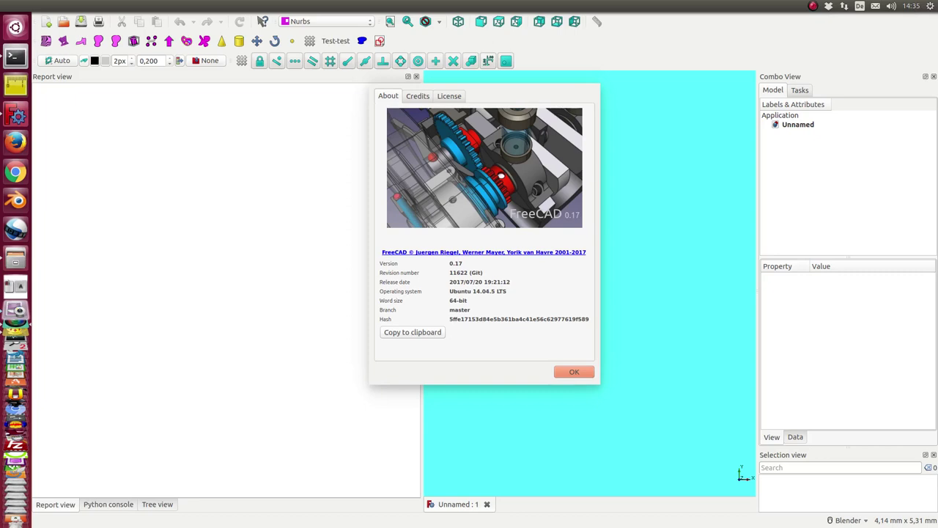
Step: Dismiss the About dialog and find 'create qr code surface' among the Faces create commands
left_click(574, 374)
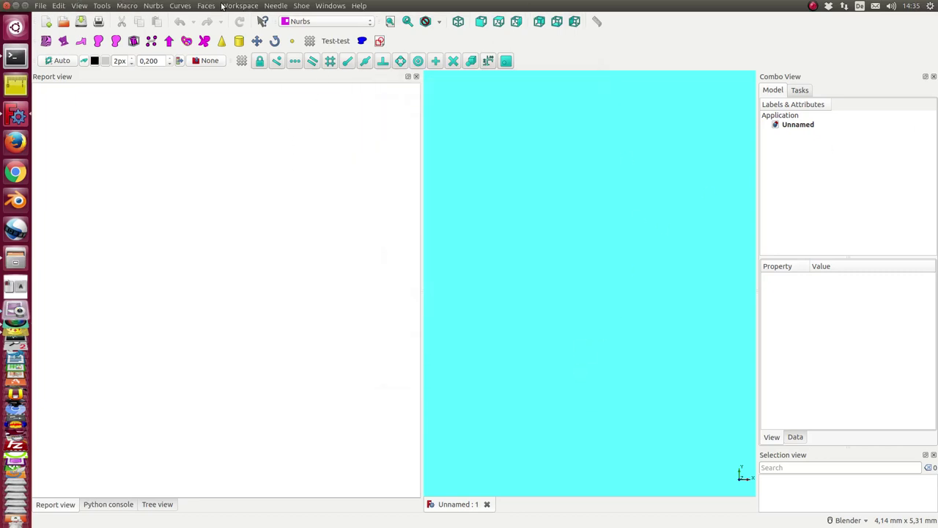
left_click(206, 7)
mouse_move(217, 17)
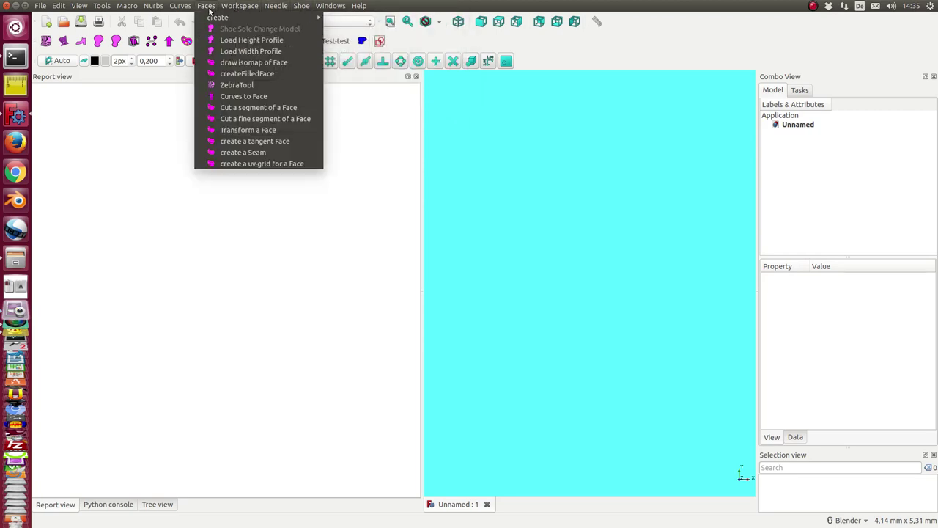
mouse_move(256, 16)
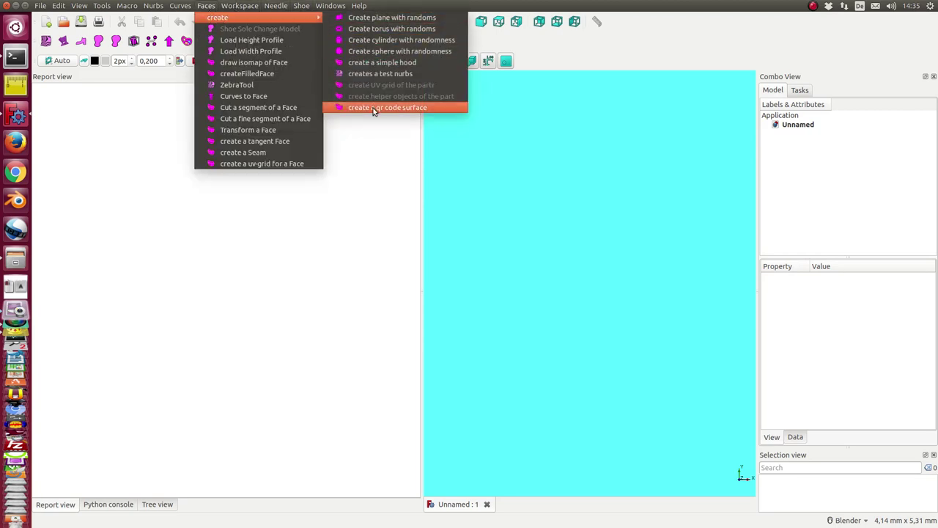
Step: Generate the MyBitmap_Grid QR bitmap grid for the string 'OK' at degree 0
left_click(374, 110)
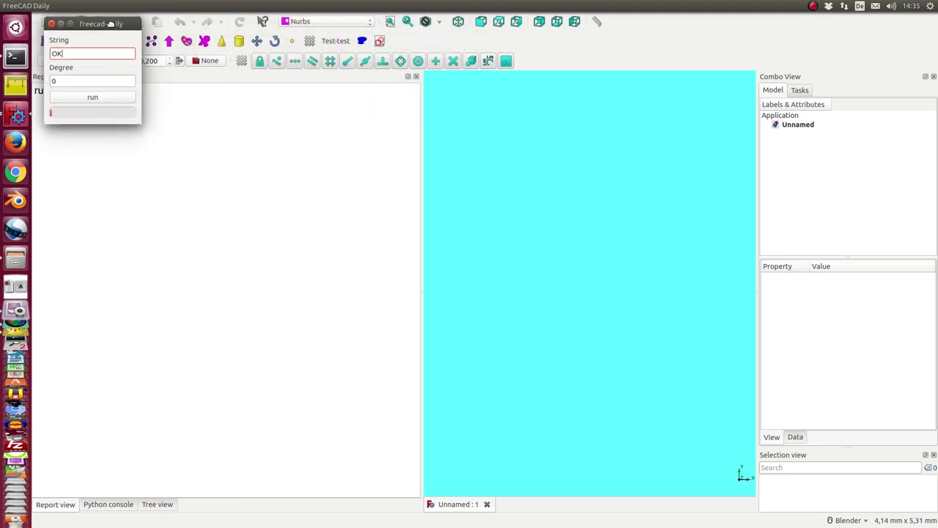
left_click_drag(85, 14, 355, 104)
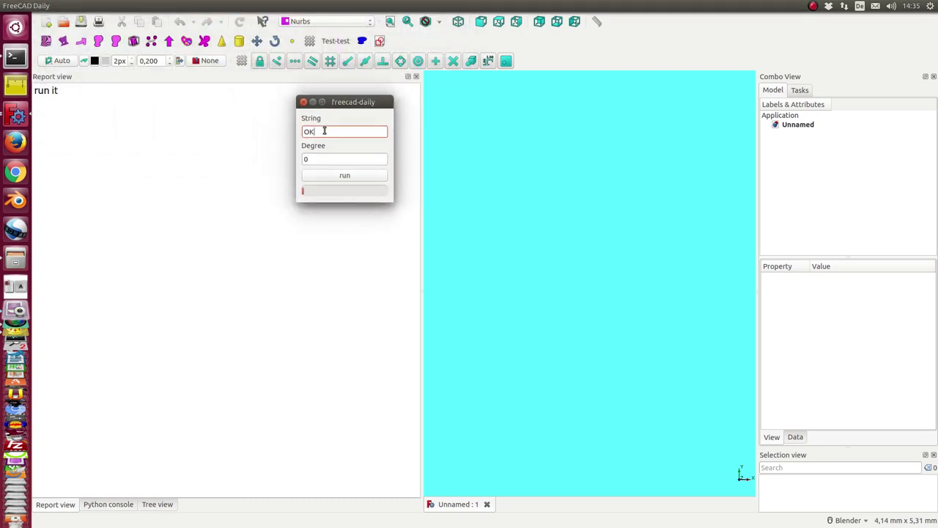
left_click(333, 179)
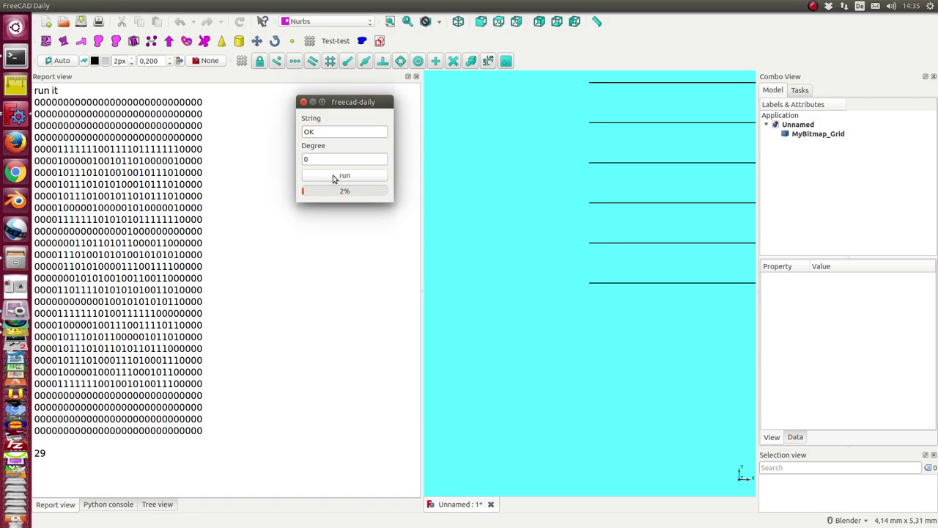
Step: Fit and tilt the view onto the raised QR grid, then change Degree to 1
left_click(390, 22)
mouse_move(620, 421)
middle_mouse_down()
mouse_move(488, 263)
mouse_move(484, 272)
middle_mouse_up()
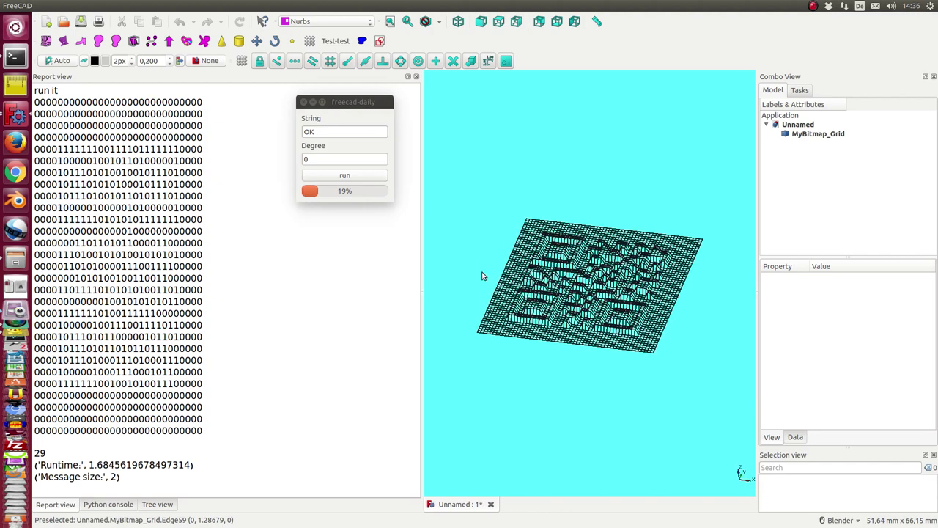
scroll(482, 276, "up", 1)
scroll(482, 276, "up", 3)
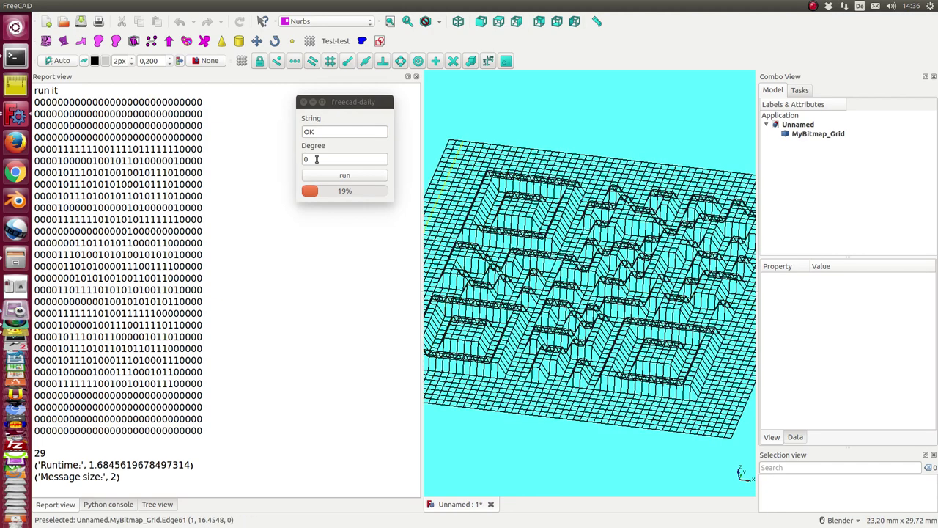
left_click_drag(316, 159, 276, 159)
type("1")
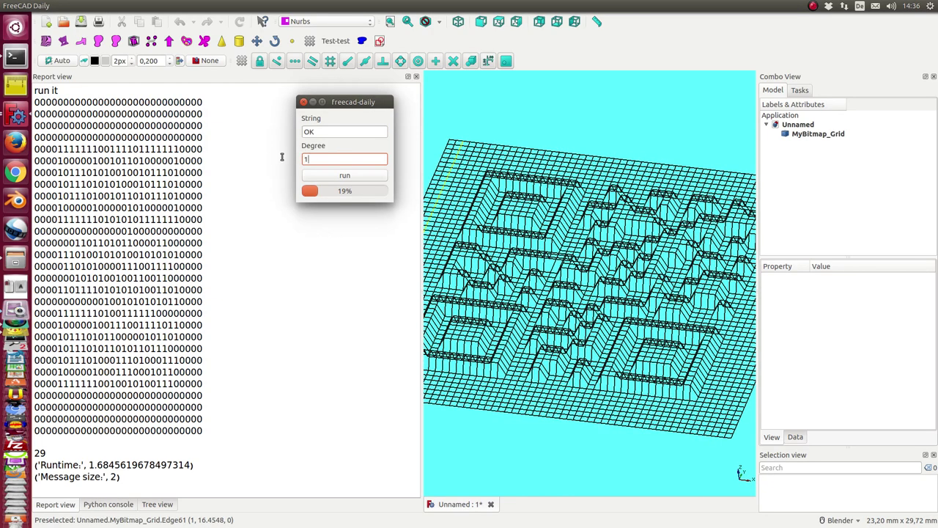
Step: Build the degree-1 relief surface MyBitmap_1: OK, then change Degree to 2
left_click(337, 176)
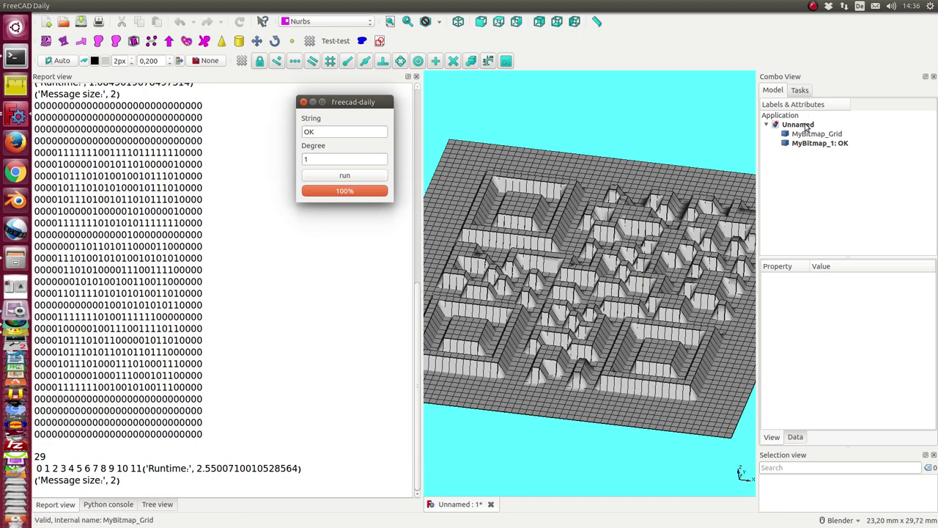
double_click(314, 159)
type("2")
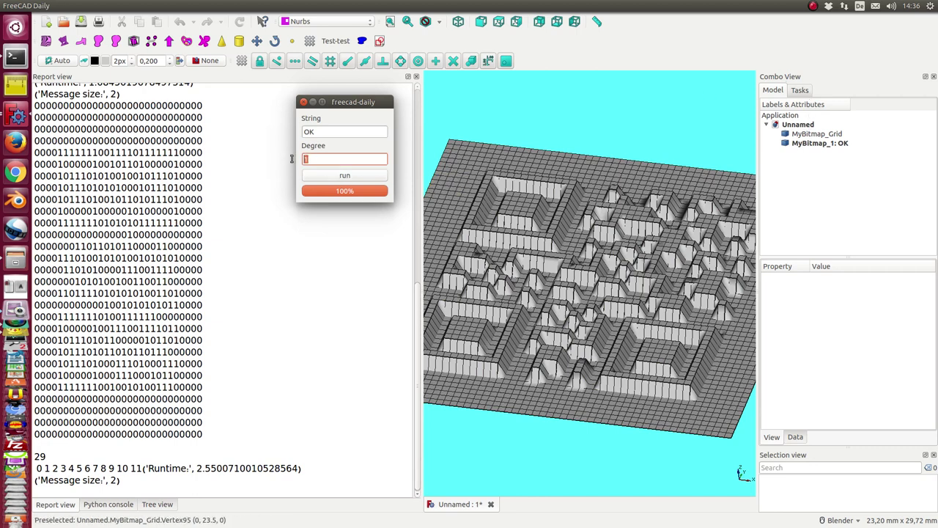
Step: Run at degree 2 to create MyBitmap_2: OK and select it instead of MyBitmap_1
left_click(337, 176)
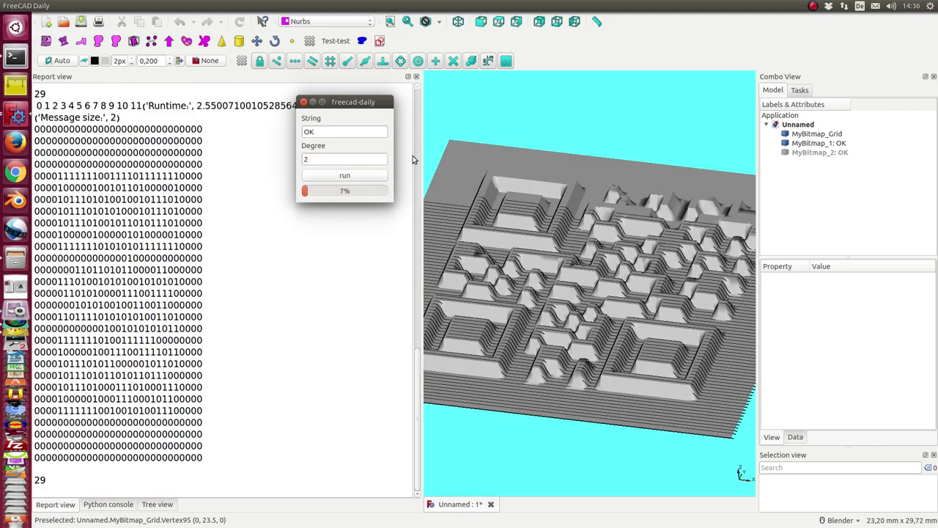
left_click(811, 144)
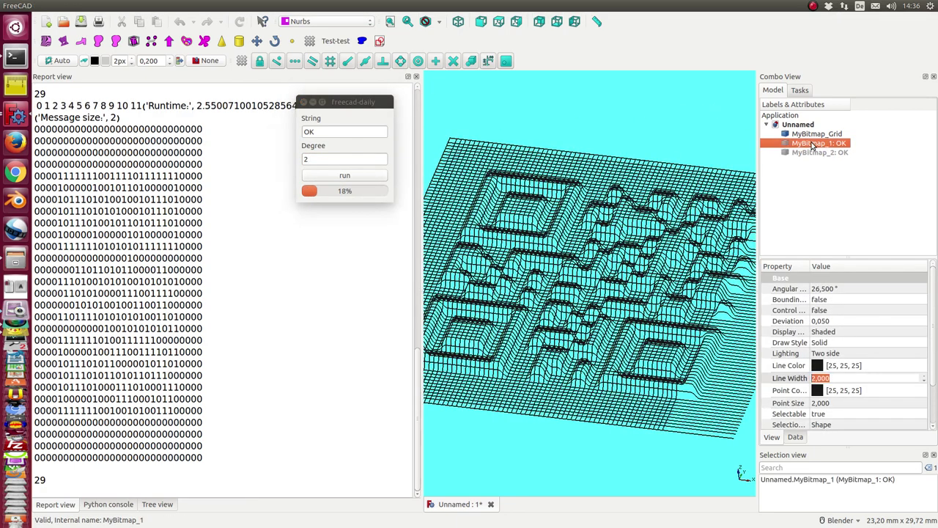
left_click(809, 152)
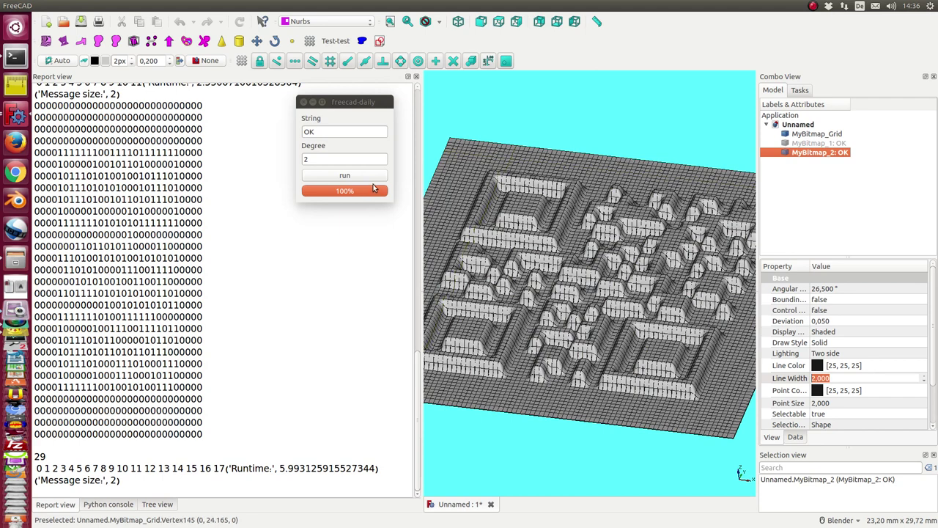
left_click(326, 177)
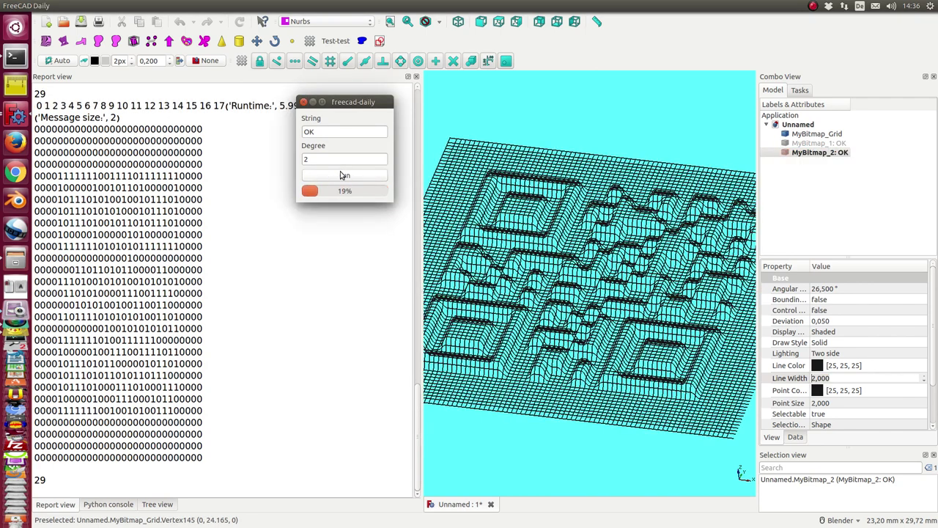
left_click(796, 154)
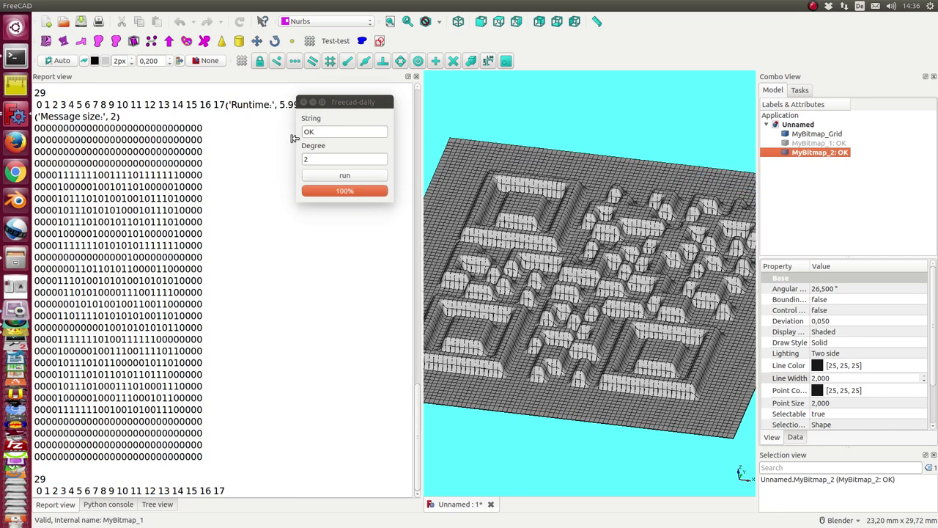
left_click_drag(295, 138, 166, 138)
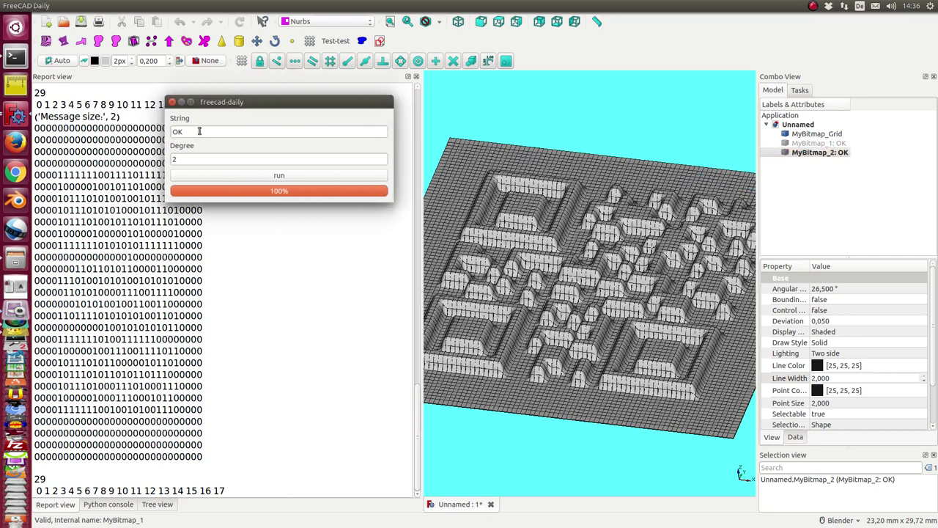
left_click(195, 132)
type("http://freecadweb.org")
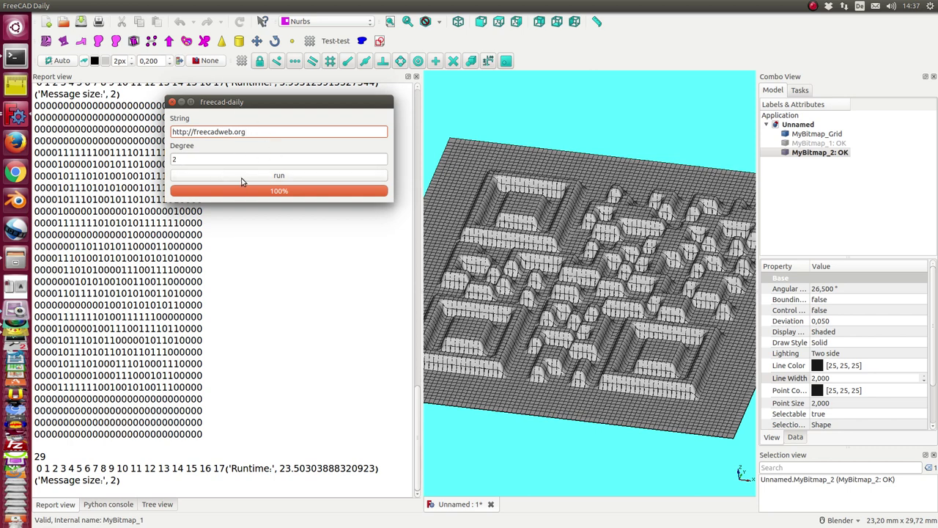
left_click(790, 154)
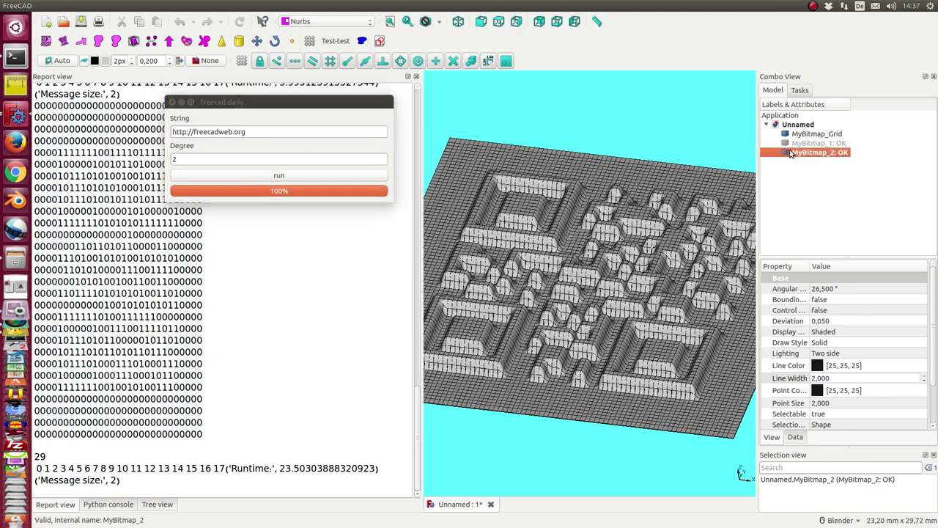
key("space")
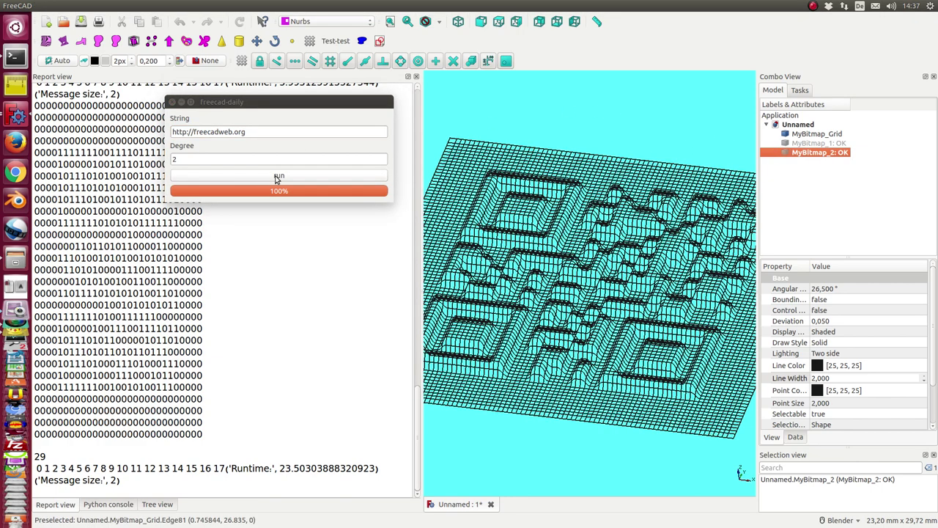
left_click(291, 179)
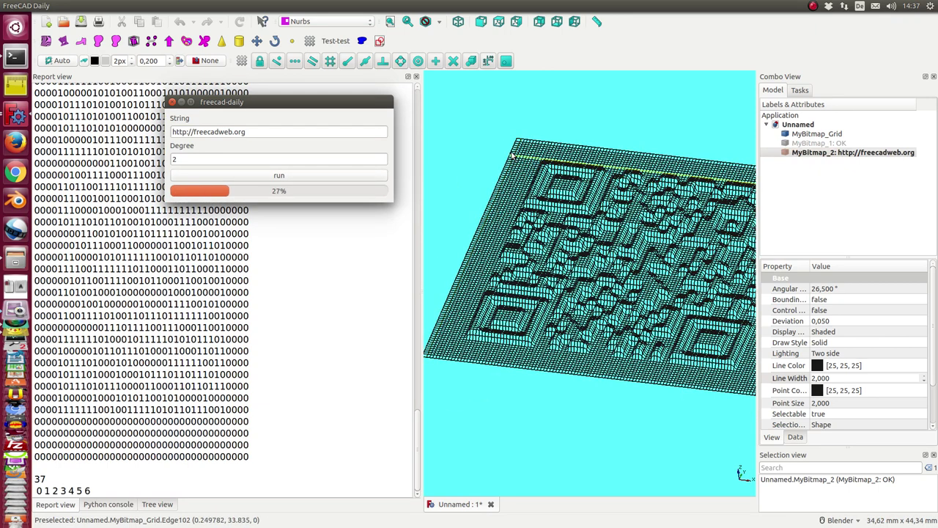
left_click(809, 152)
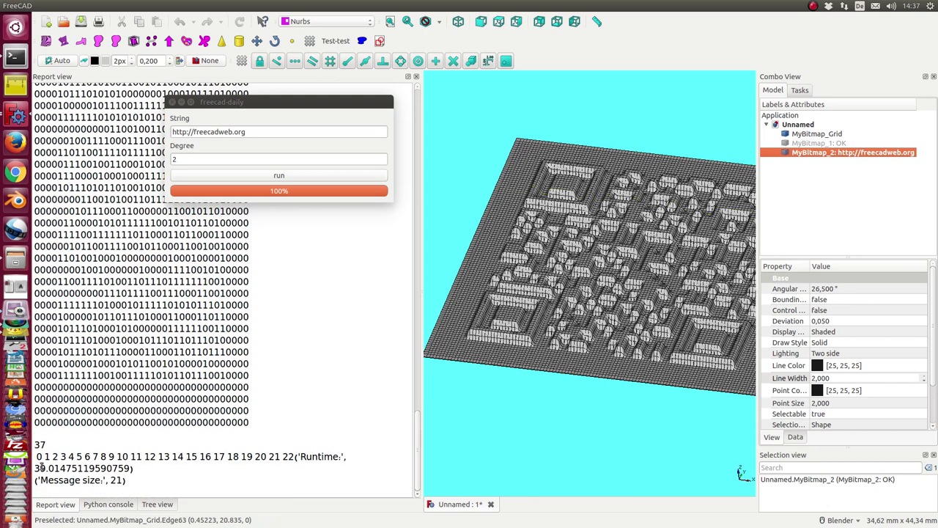
left_click_drag(35, 467, 142, 472)
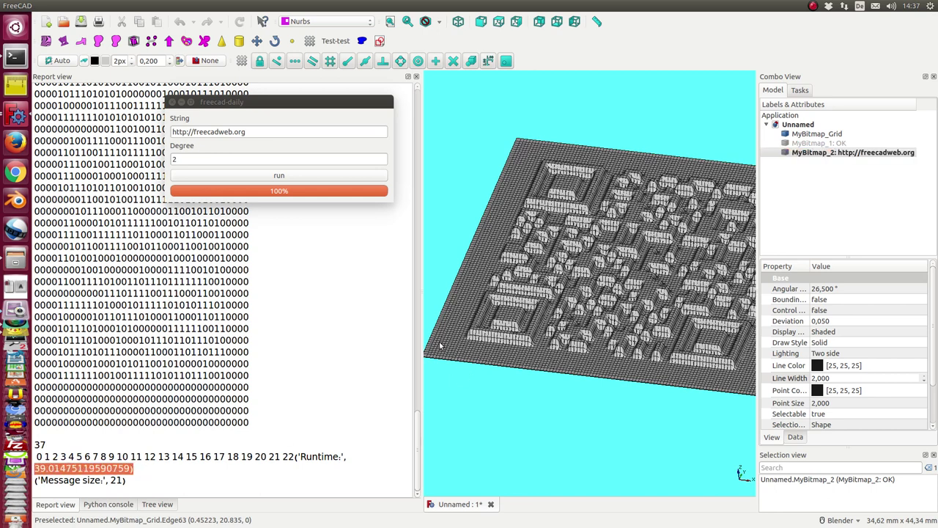
left_click(815, 154)
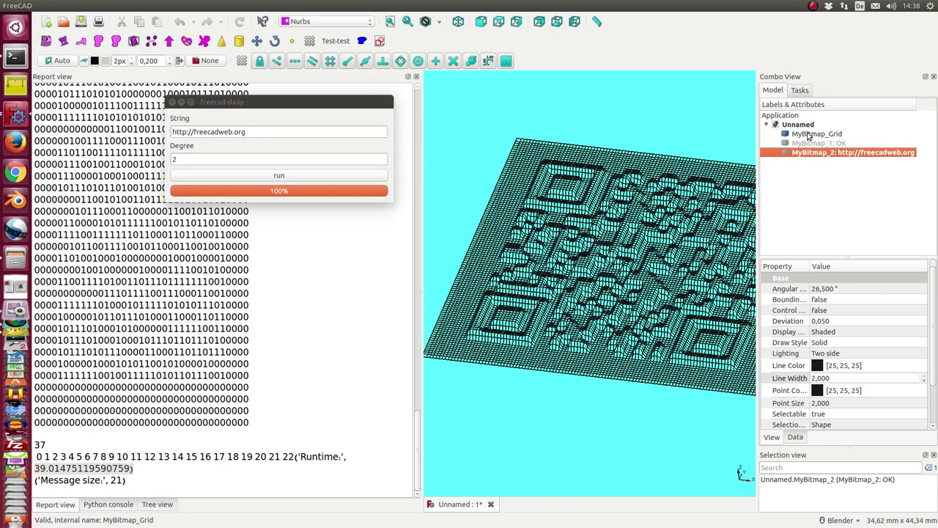
left_click(194, 159)
type("1")
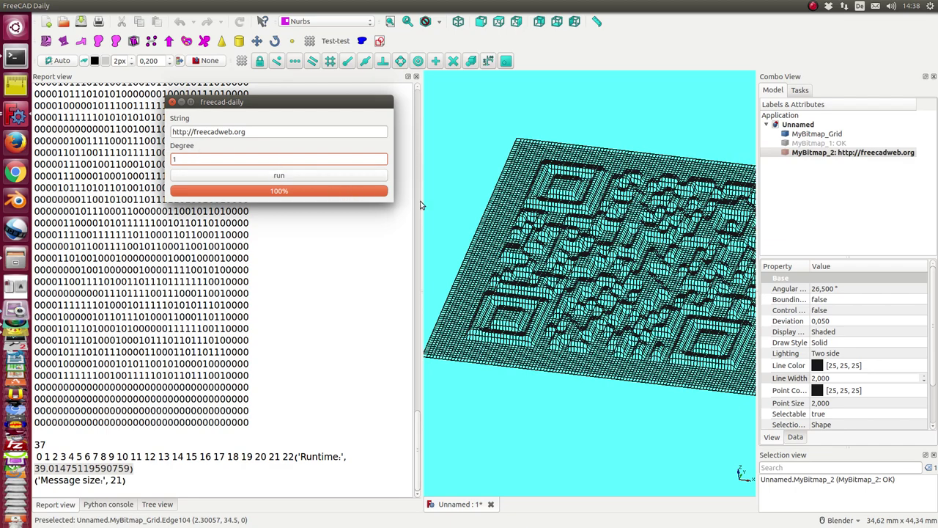
left_click_drag(422, 205, 283, 202)
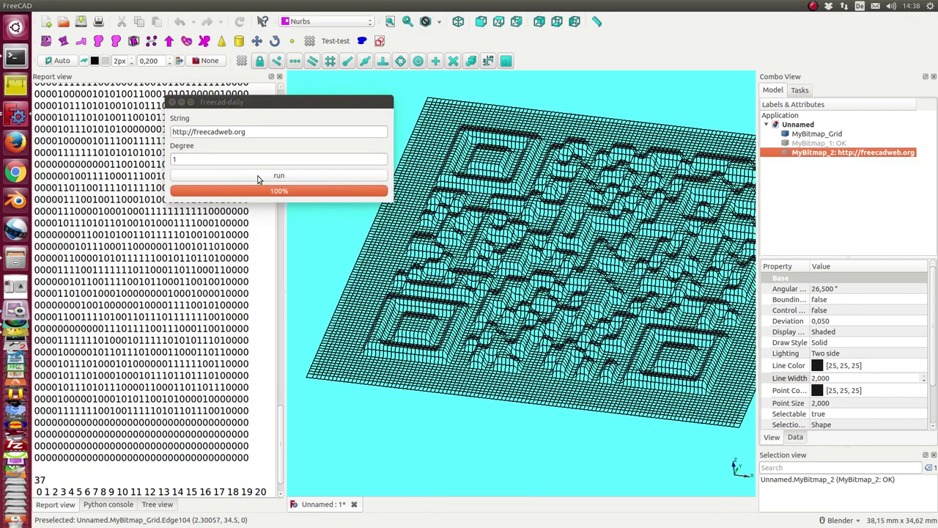
left_click(269, 177)
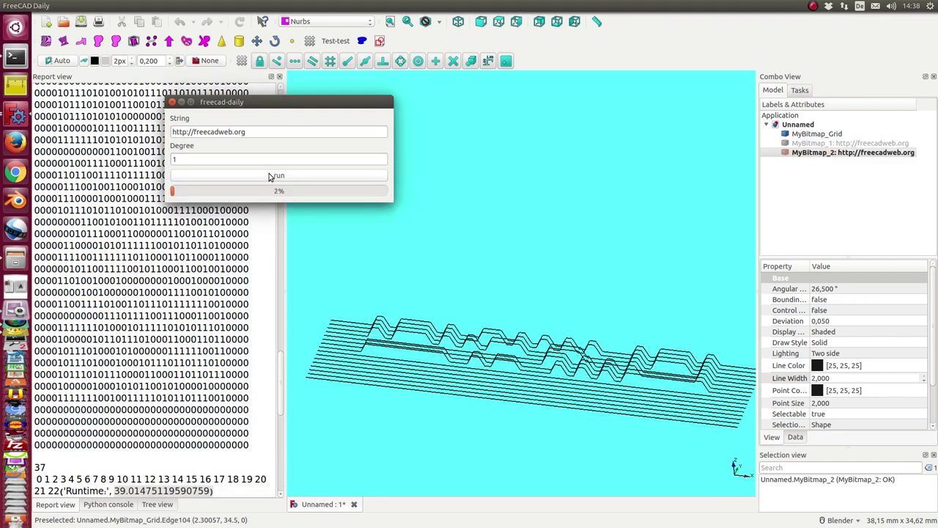
left_click(826, 144)
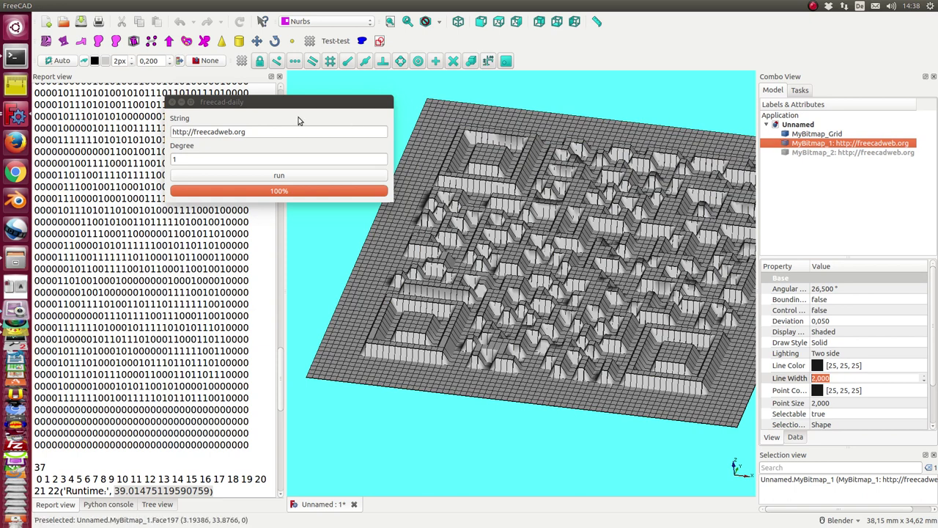
left_click_drag(296, 106, 176, 188)
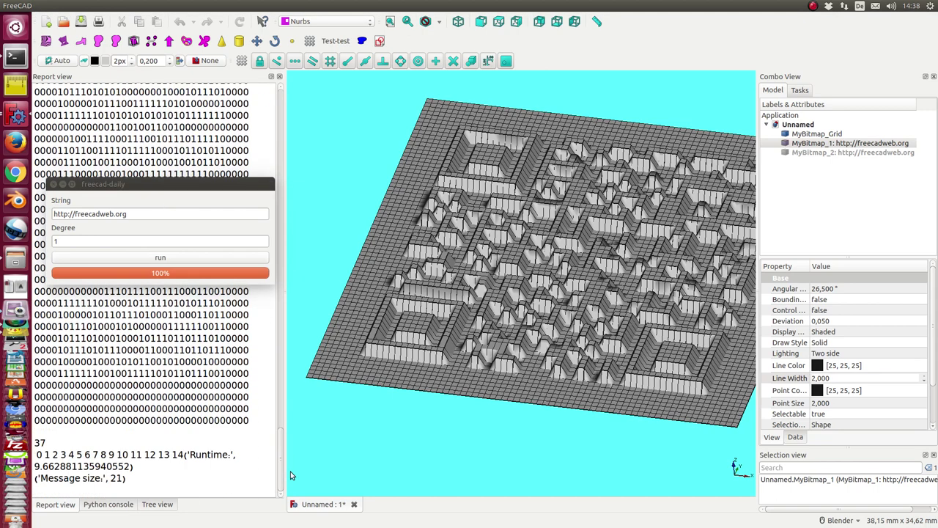
Step: Apply ZebraTool stripes and orbit close up to inspect the relief surfaces' smoothness
left_click_drag(132, 466, 34, 466)
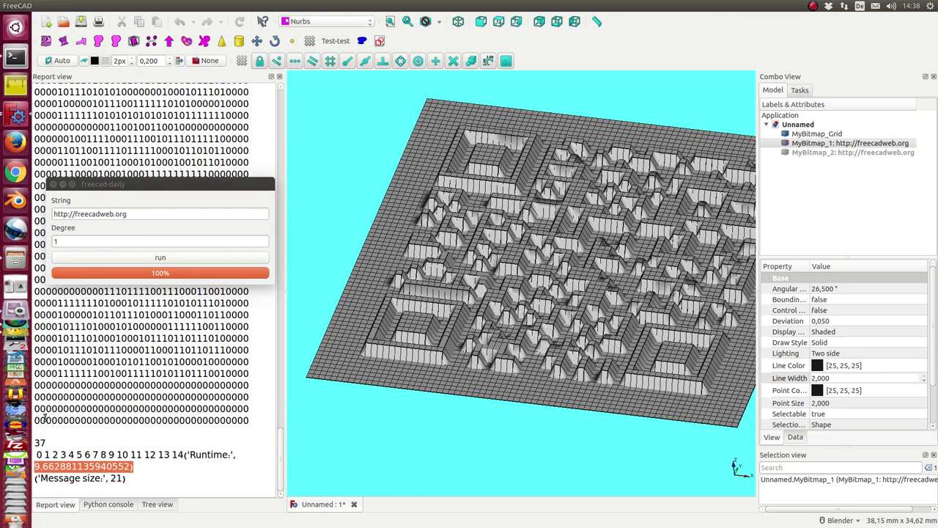
left_click(46, 40)
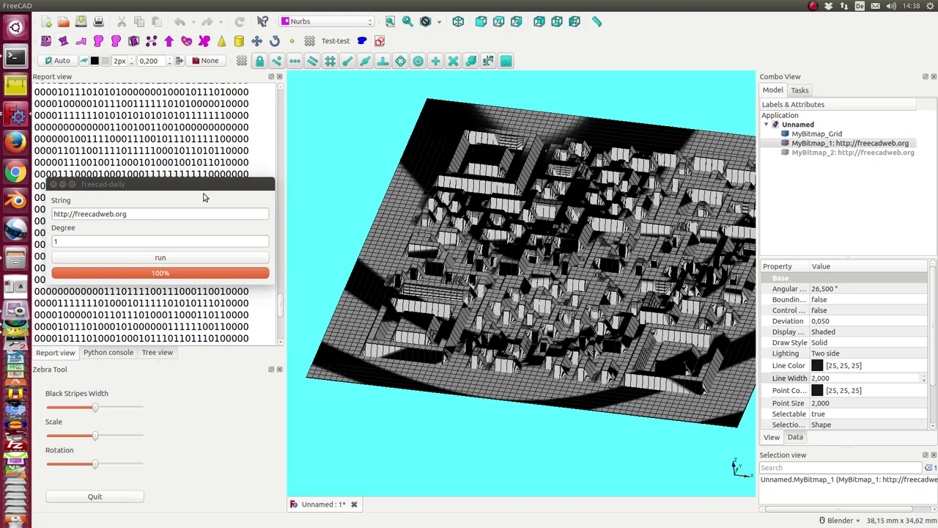
left_click(279, 370)
left_click(813, 135)
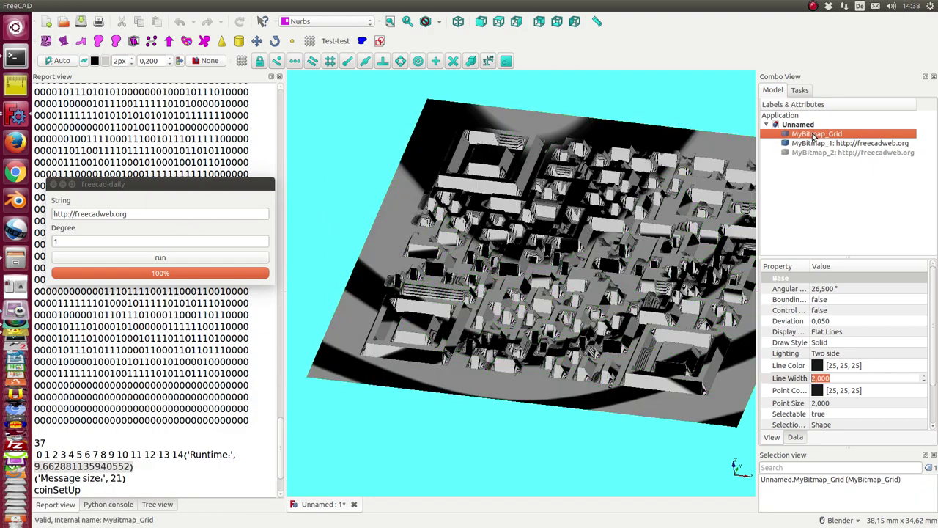
middle_click_drag(348, 115, 429, 178)
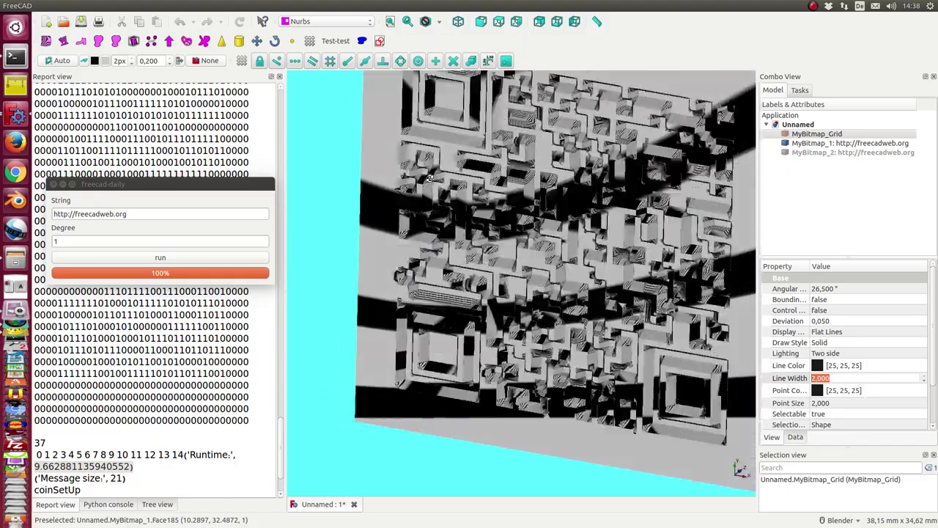
scroll(429, 178, "up", 5)
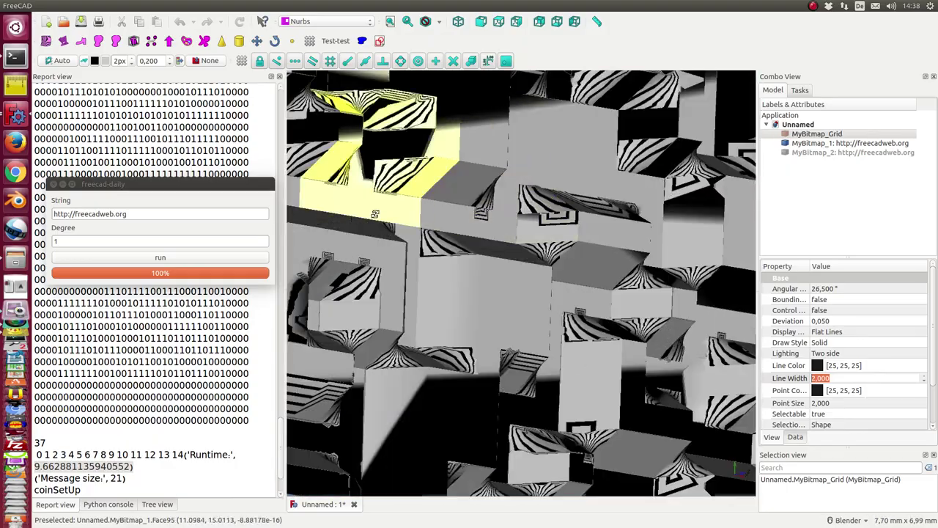
mouse_move(375, 213)
middle_mouse_down()
mouse_move(521, 183)
mouse_move(285, 349)
middle_mouse_up()
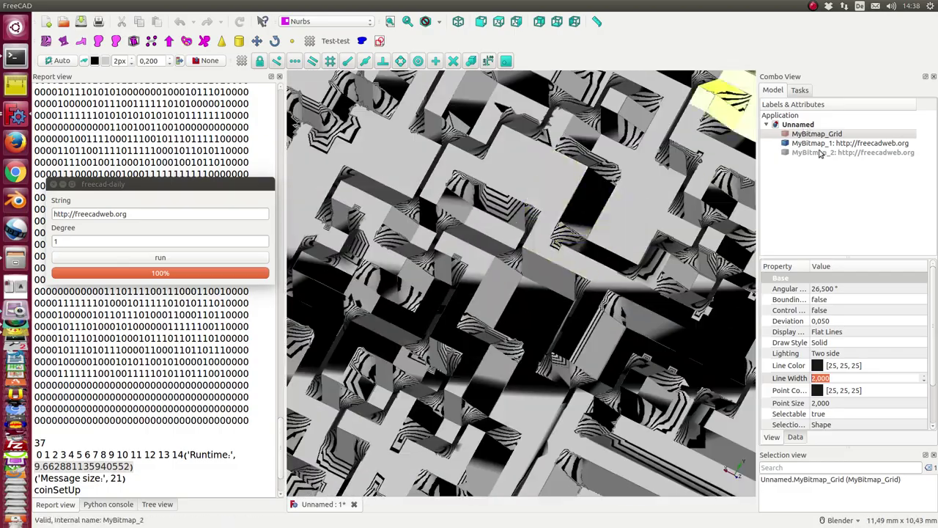
Step: Hide MyBitmap_1 and MyBitmap_2, leaving only the MyBitmap_Grid wireframe zoomed in from the side
left_click(825, 152)
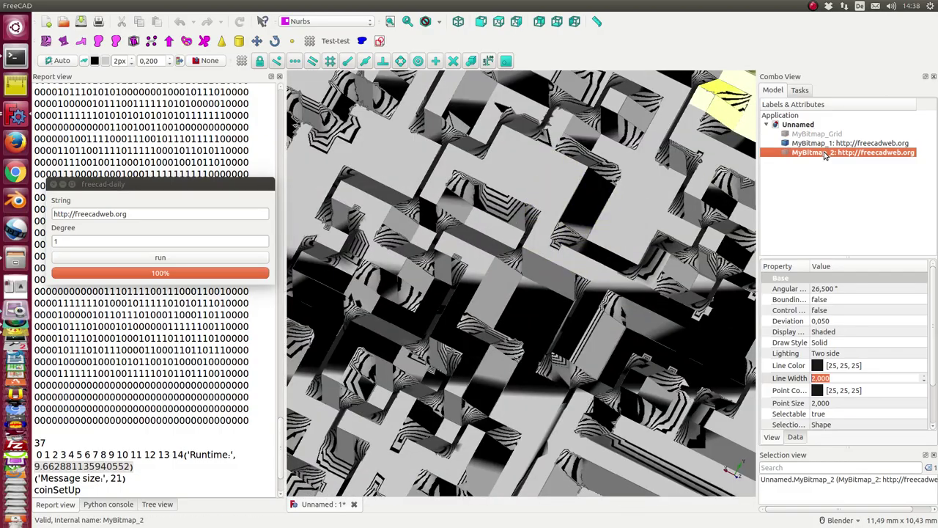
left_click(821, 144)
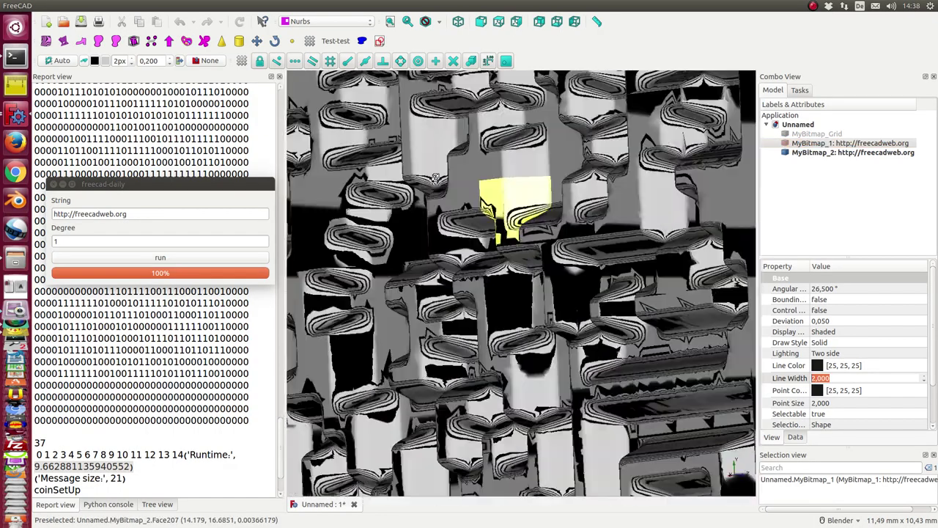
mouse_move(435, 179)
middle_mouse_down()
mouse_move(425, 365)
mouse_move(579, 362)
mouse_move(620, 326)
mouse_move(637, 290)
middle_mouse_up()
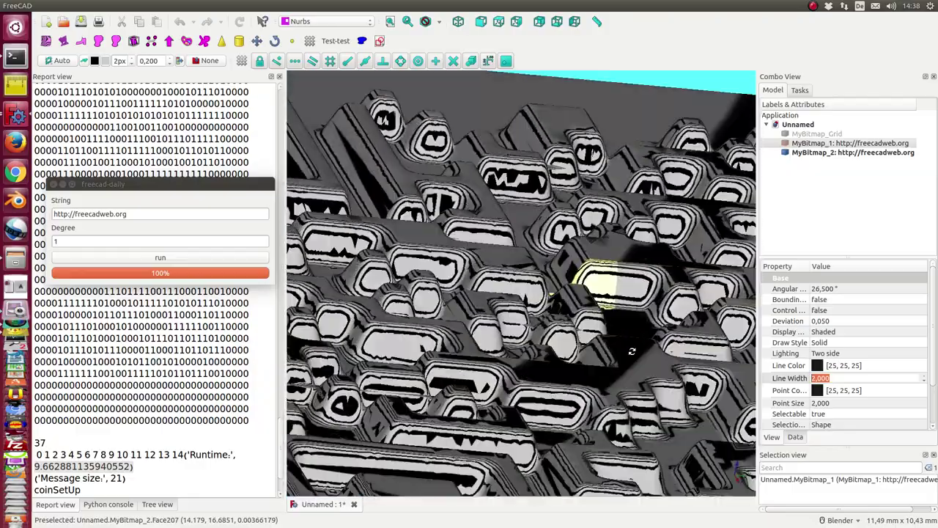
left_click(809, 152)
left_click(816, 135)
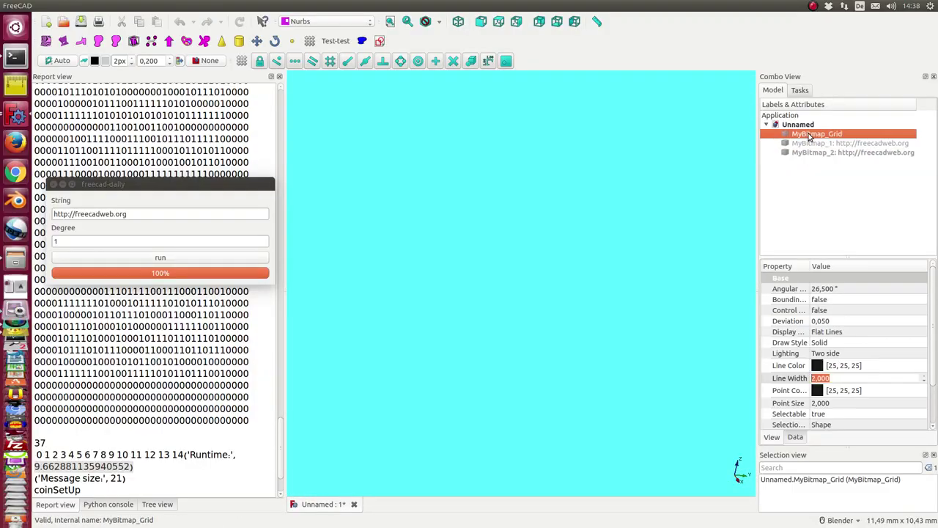
key("space")
middle_click_drag(500, 315, 501, 268)
scroll(501, 268, "up", 5)
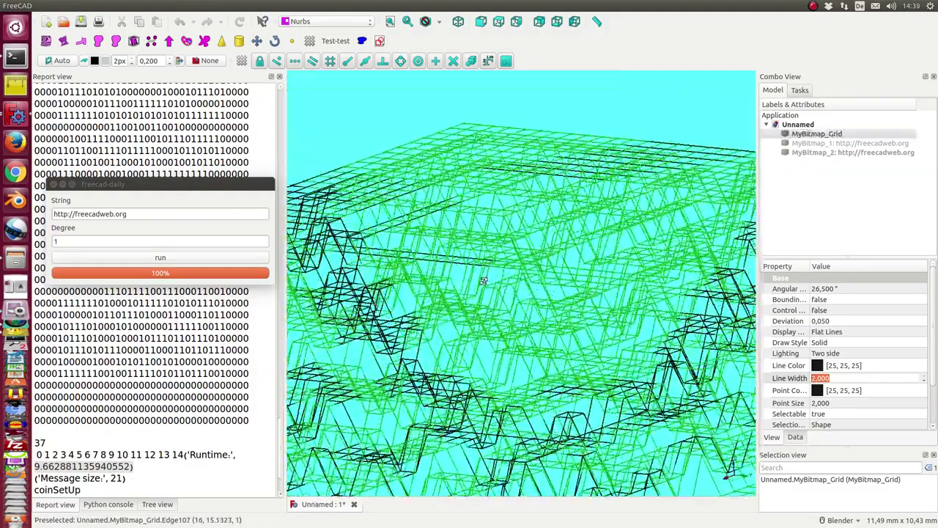
scroll(499, 242, "up", 4)
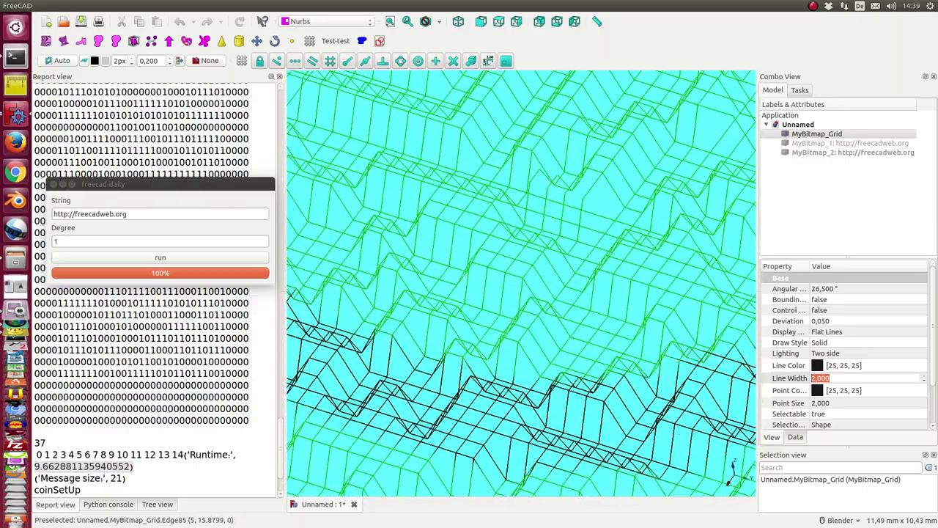